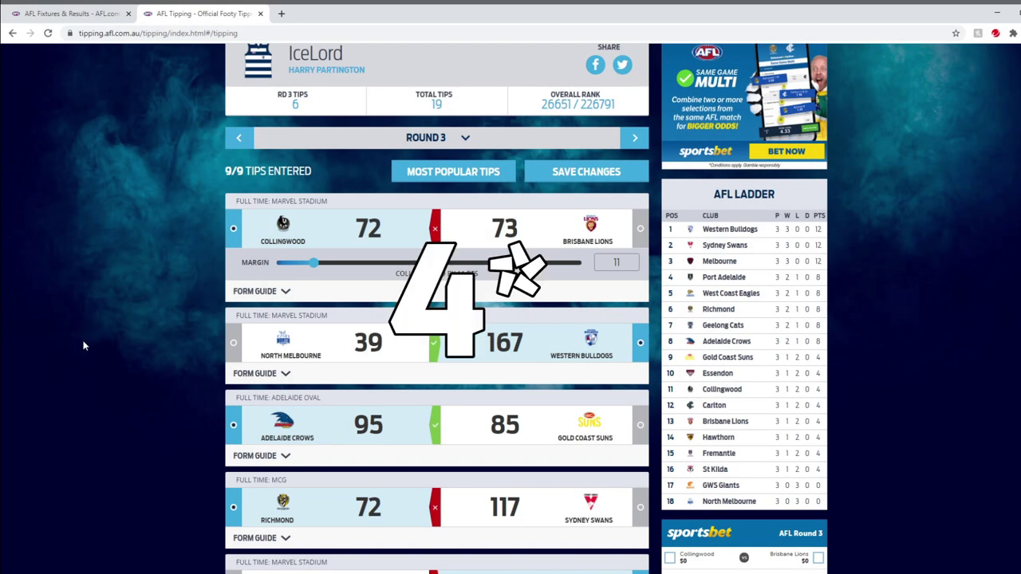
Scroll through the Round 3 results (9/9 tipped, 6 correct) and back to the top
scroll(80, 343, up, 2)
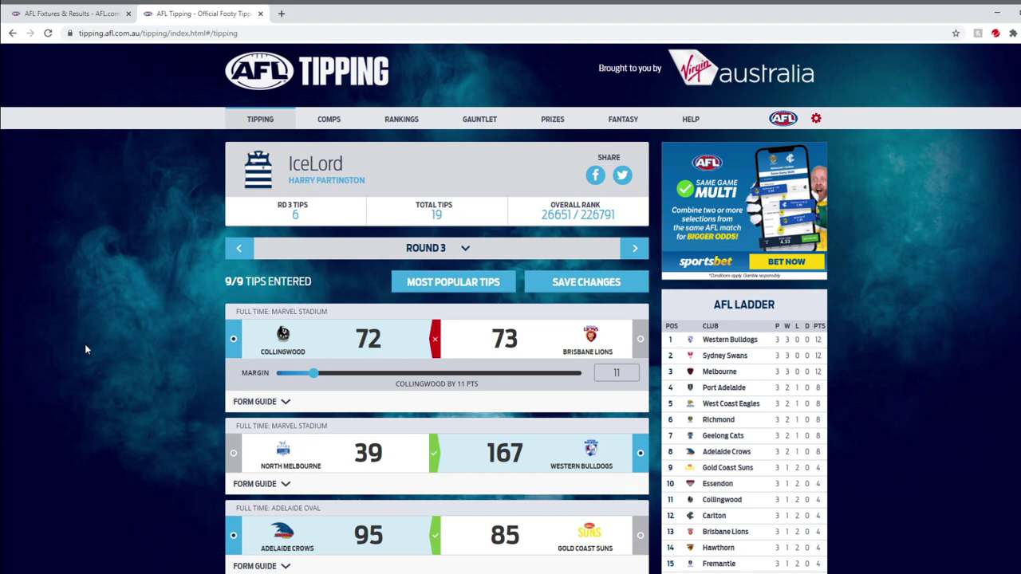
scroll(86, 349, down, 1)
scroll(83, 347, down, 6)
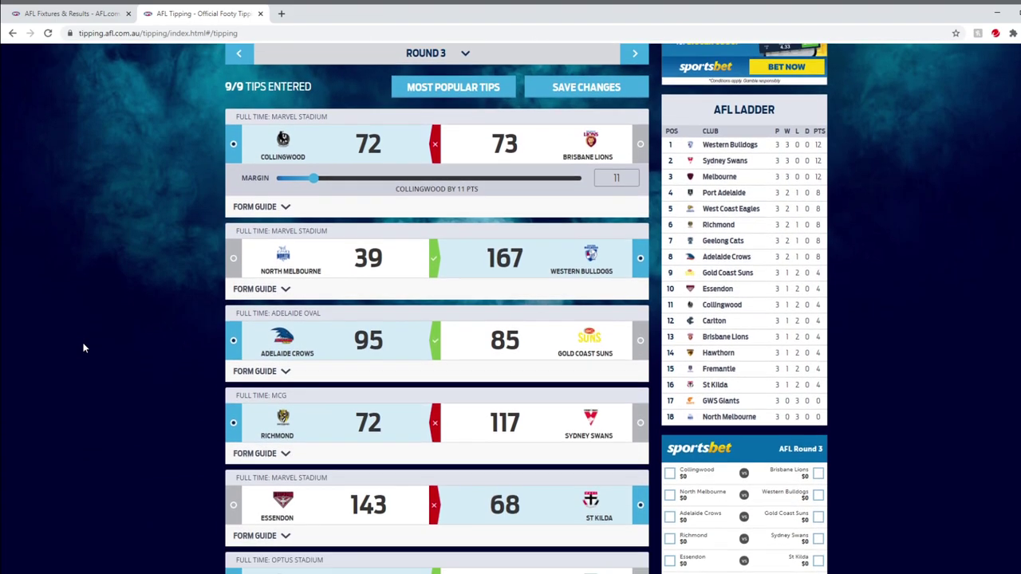
scroll(84, 347, down, 1)
scroll(84, 347, up, 4)
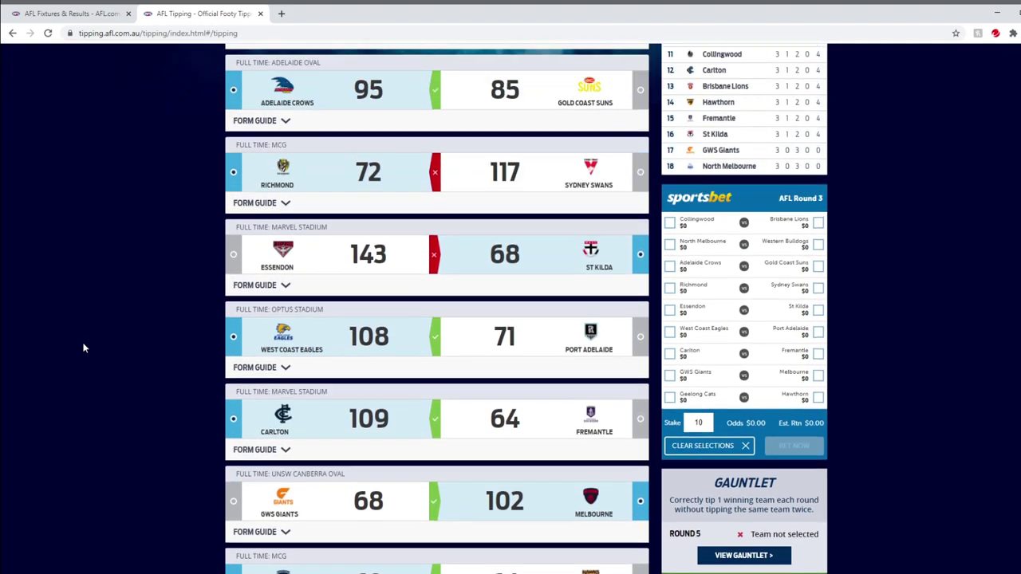
scroll(178, 310, up, 5)
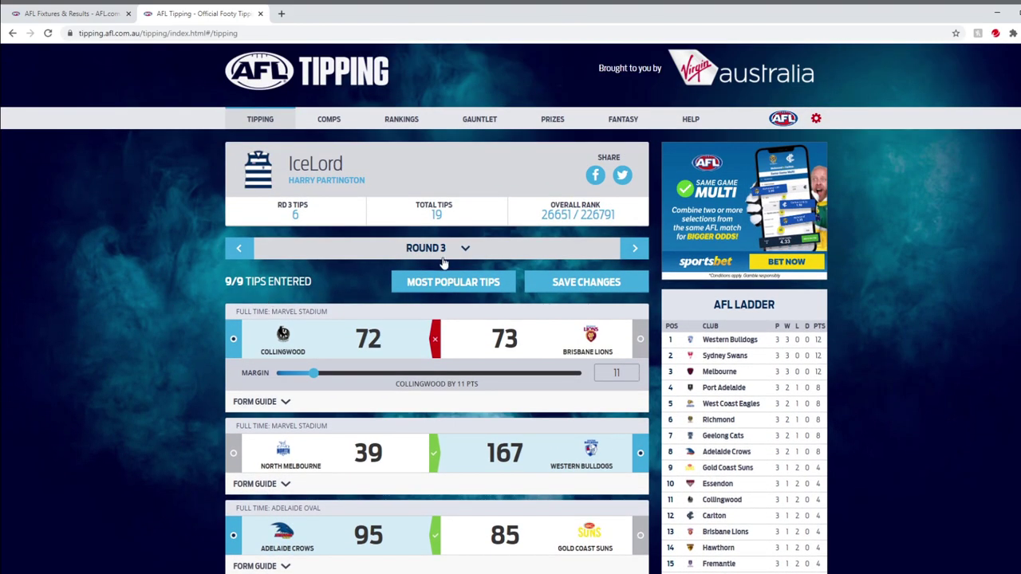
Pick Round 4 from the round dropdown to list its nine upcoming games, starting with Sydney Swans vs Essendon
click(441, 252)
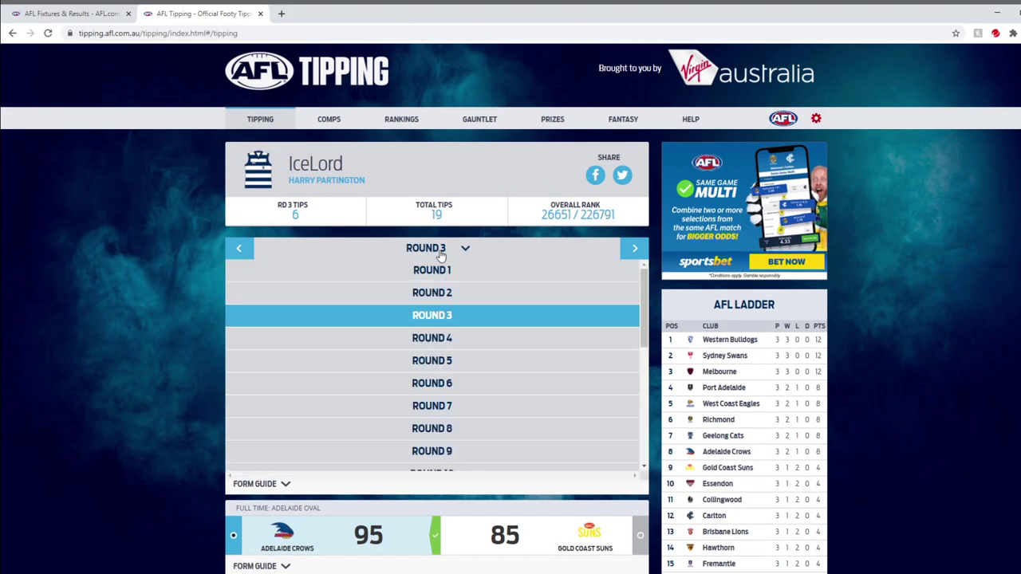
click(451, 338)
scroll(125, 328, down, 1)
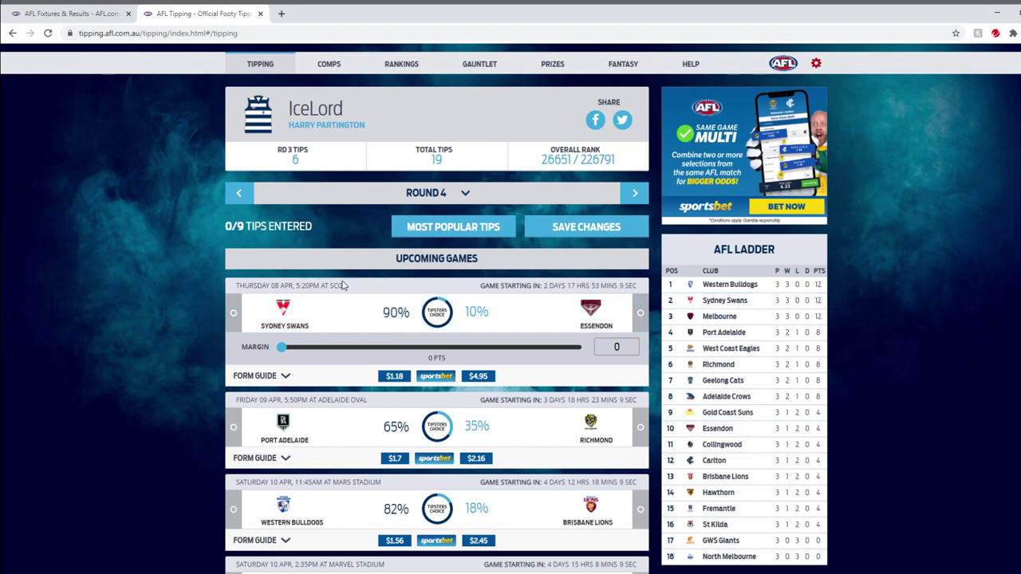
Tip Sydney Swans over Essendon and drag the Margin slider to 35
click(351, 315)
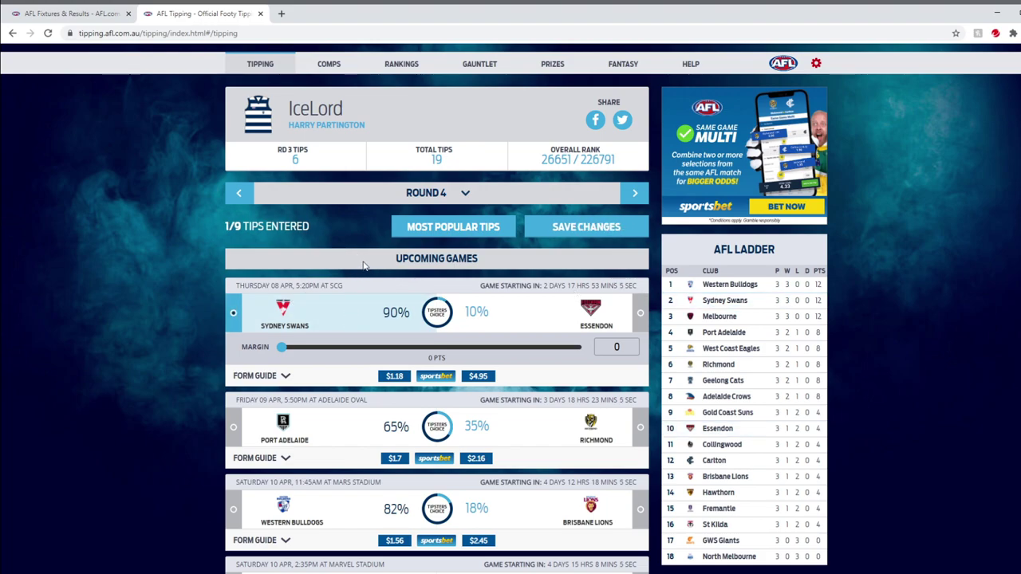
drag(283, 348, 384, 351)
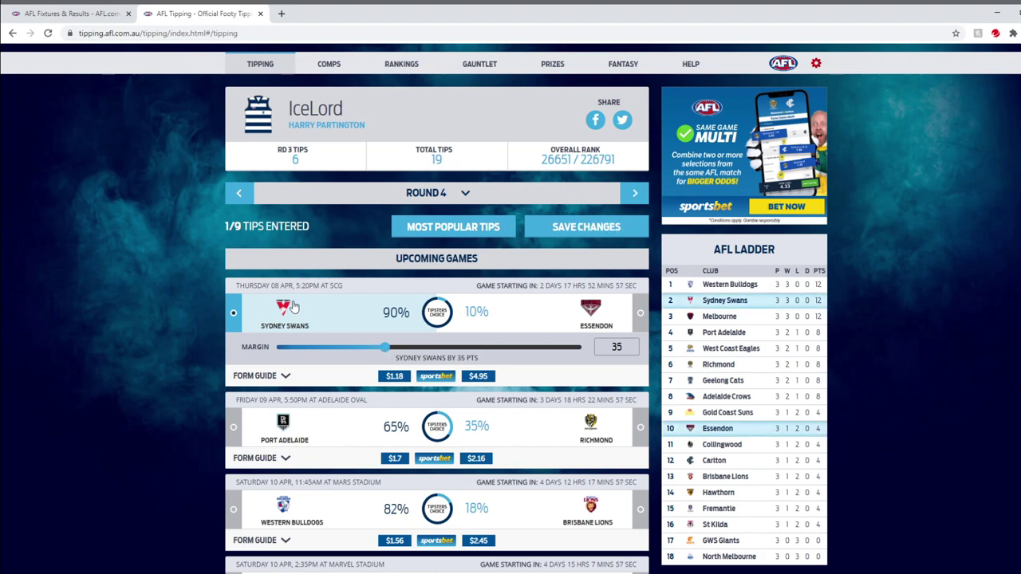
scroll(199, 345, down, 1)
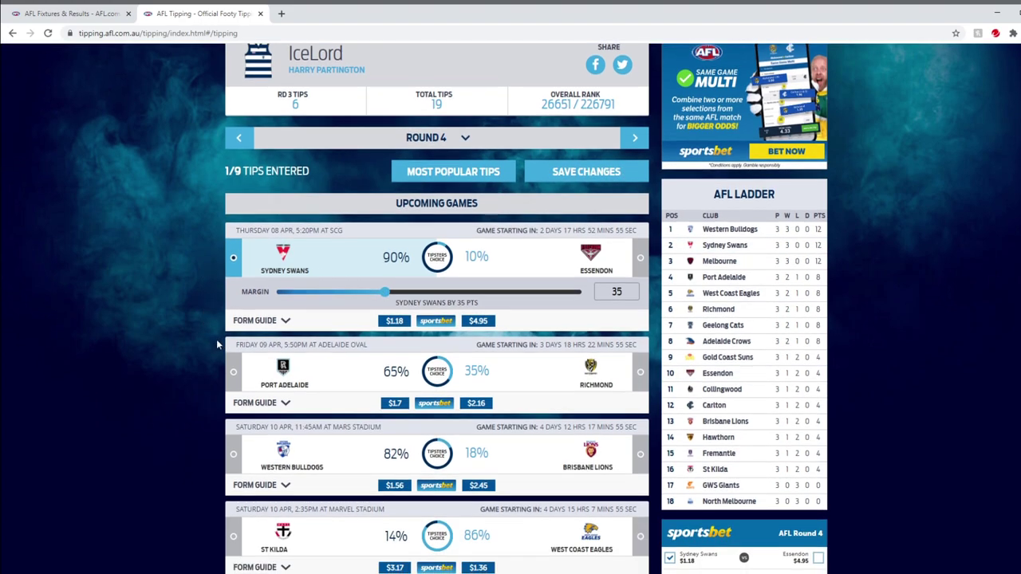
scroll(216, 345, down, 1)
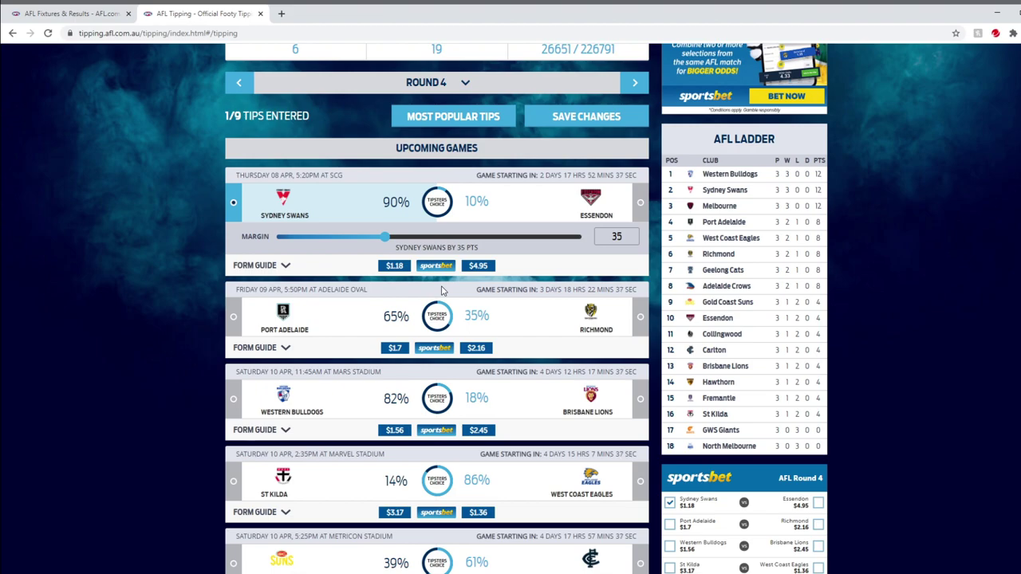
Tip Port Adelaide over Richmond, making 2/9 Round 4 tips
click(357, 313)
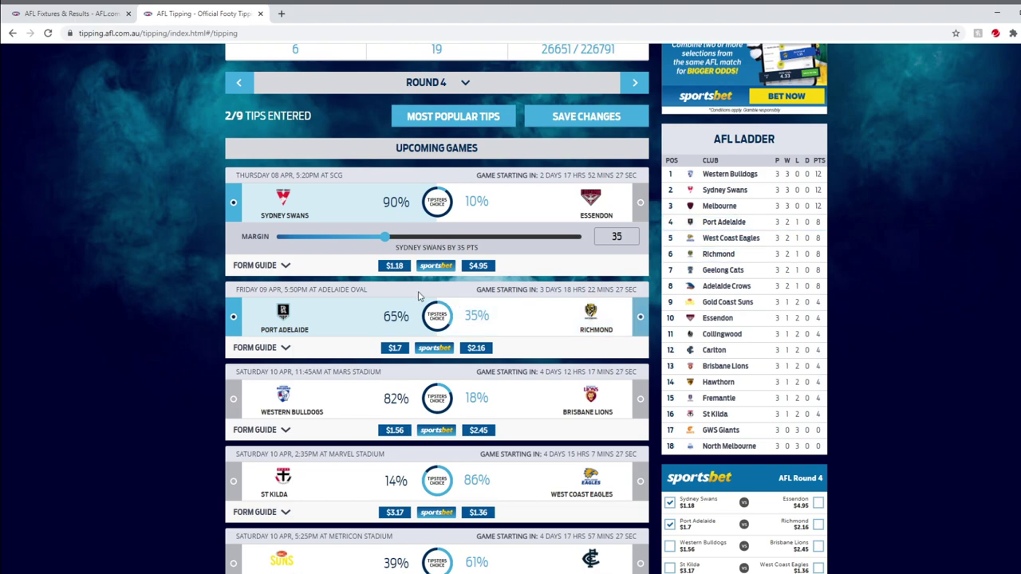
scroll(404, 376, down, 1)
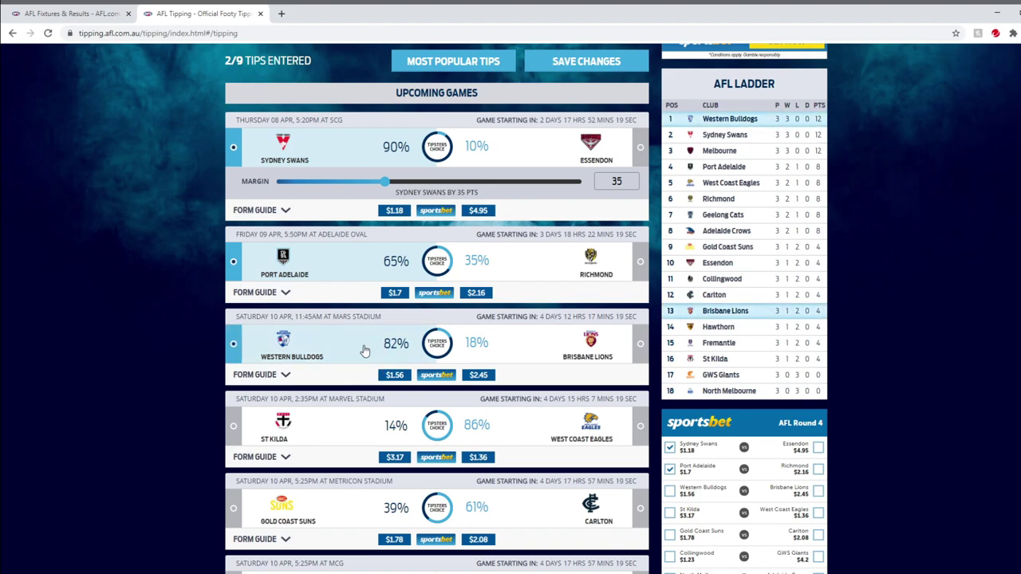
Tip Western Bulldogs over Brisbane Lions and West Coast Eagles over St Kilda
click(363, 351)
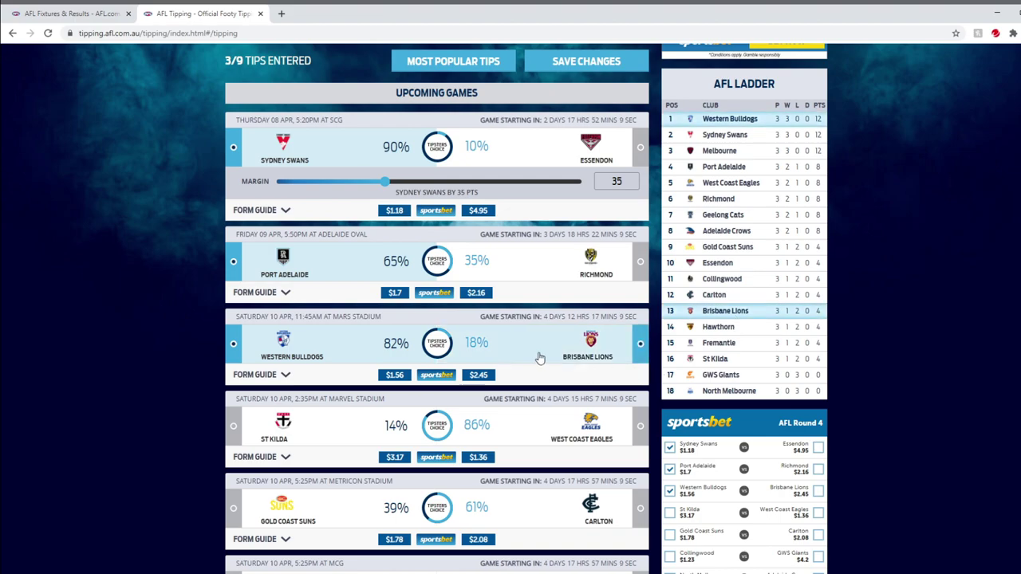
scroll(518, 377, down, 2)
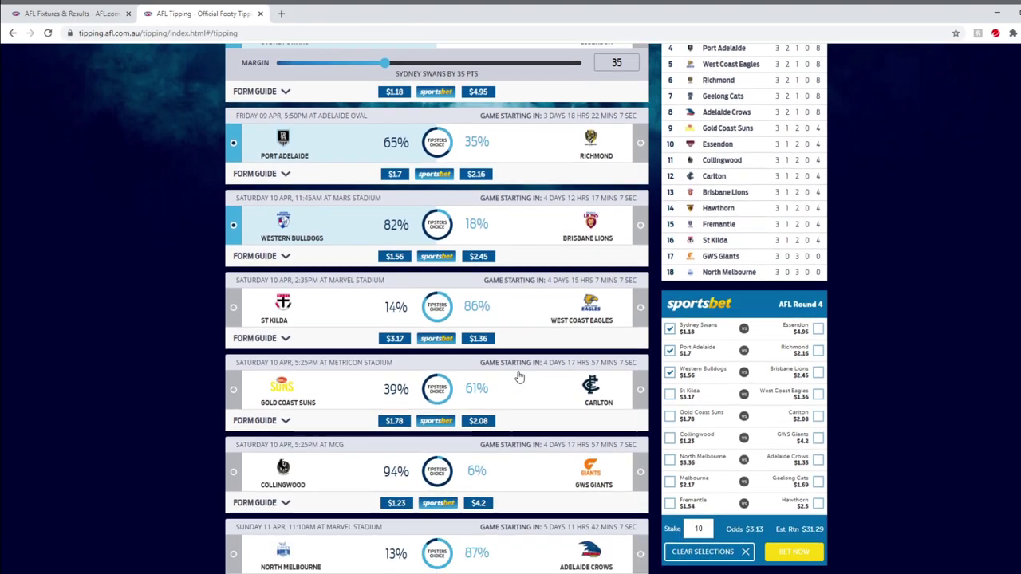
scroll(518, 376, down, 1)
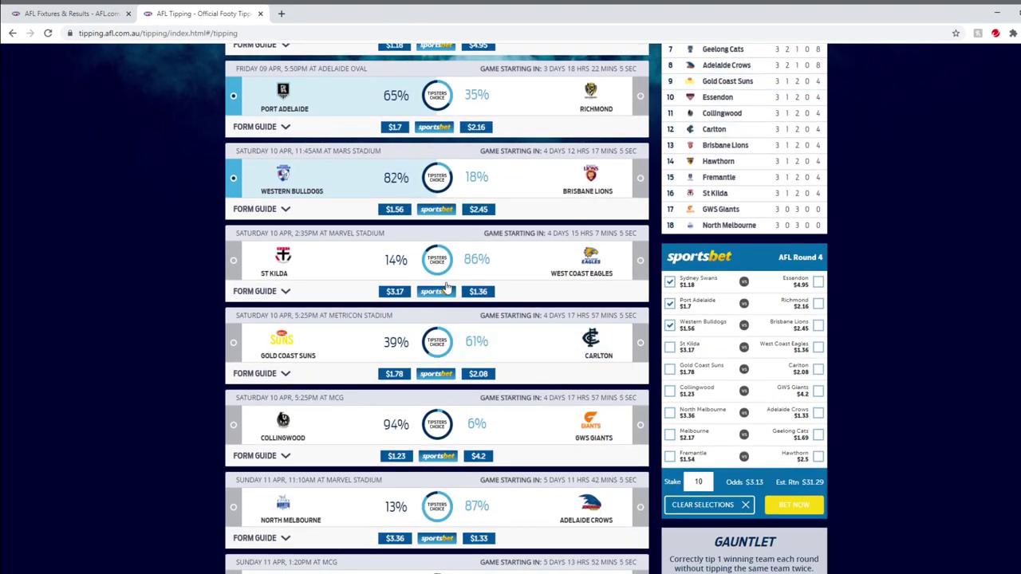
click(525, 270)
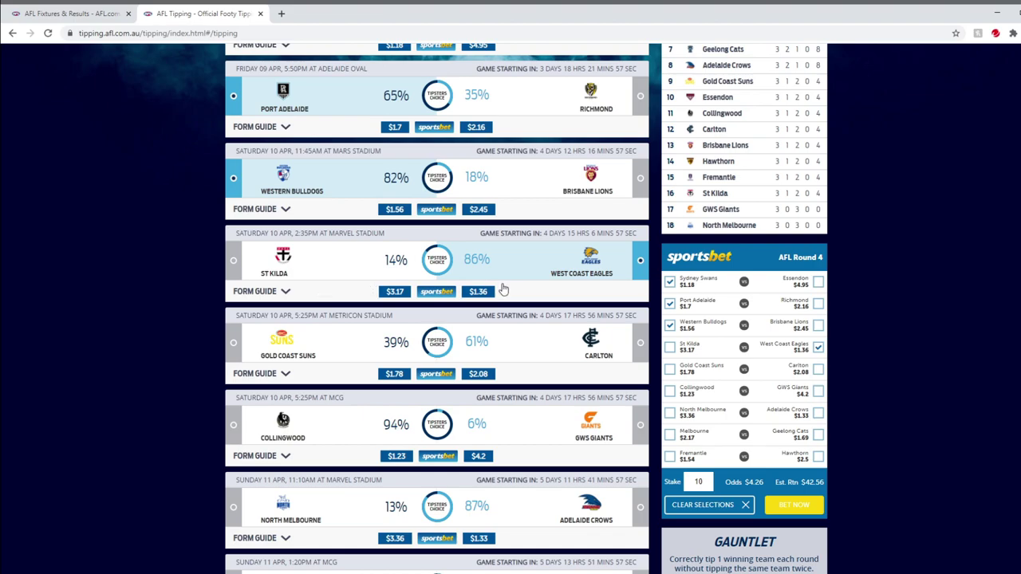
scroll(503, 310, down, 1)
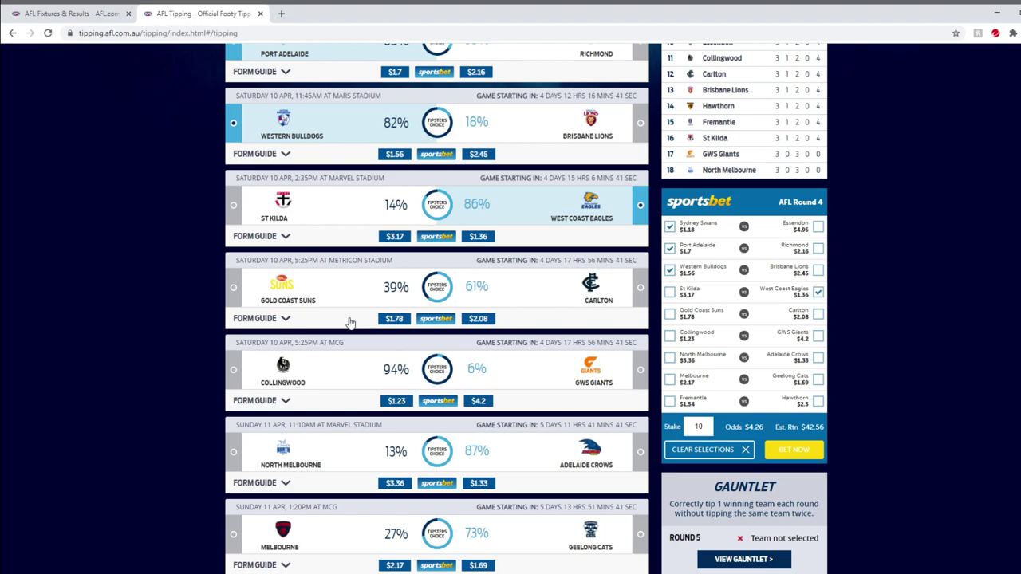
Tip Gold Coast Suns to beat Carlton
click(349, 307)
click(348, 306)
click(373, 297)
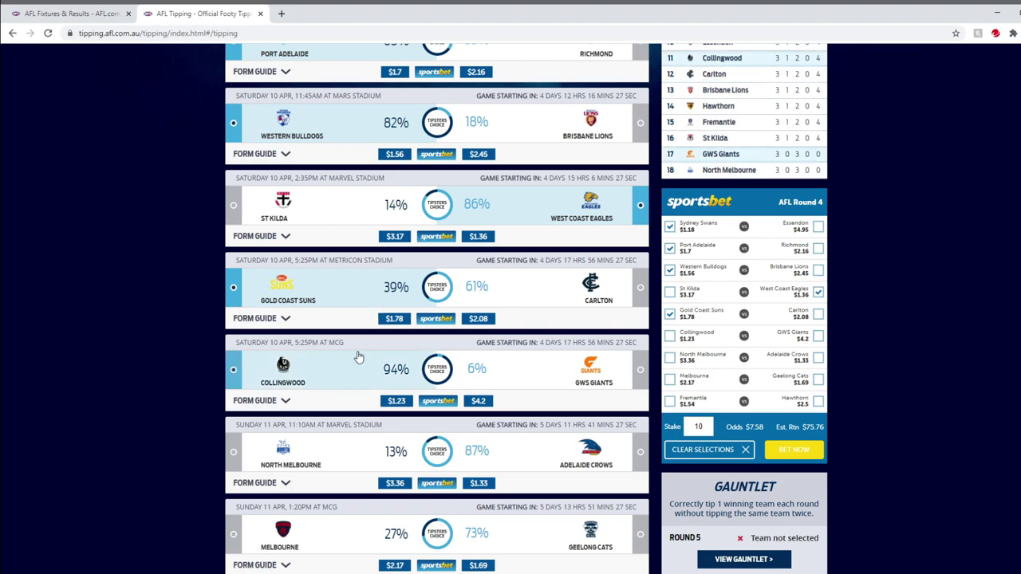
Tip Collingwood over GWS Giants and Adelaide Crows over North Melbourne, reaching 7/9 tips
scroll(358, 357, down, 1)
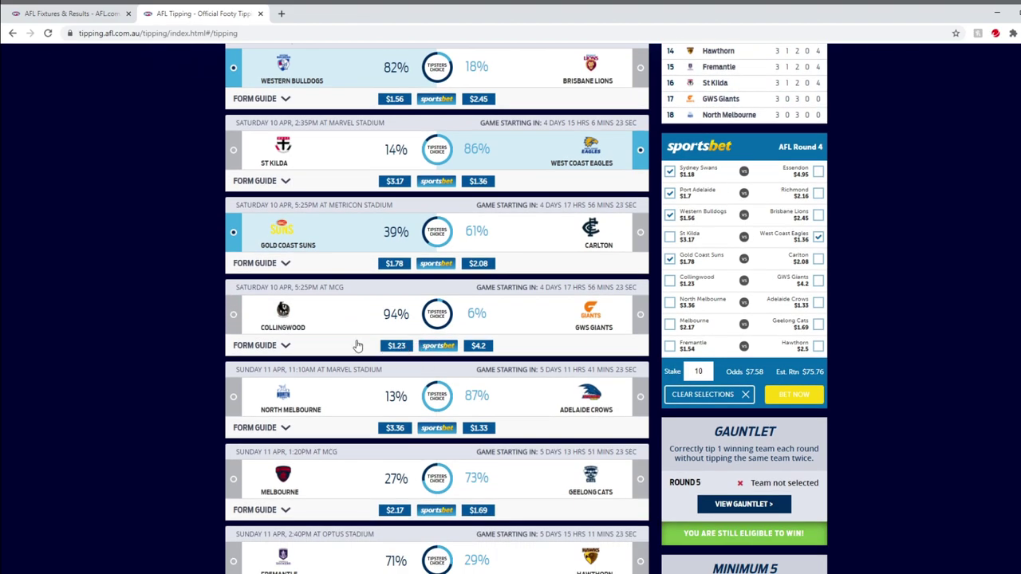
click(360, 328)
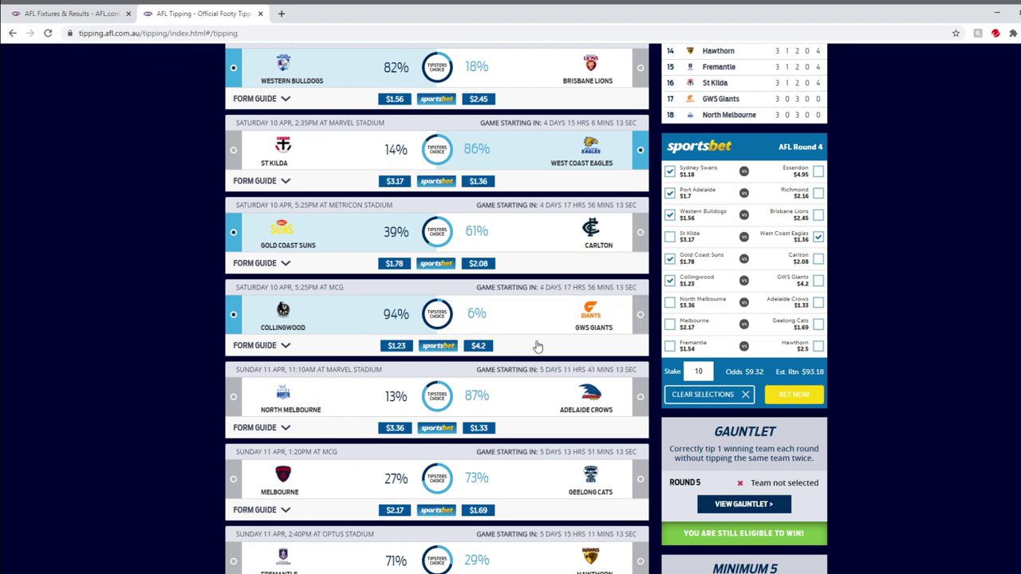
scroll(537, 346, down, 1)
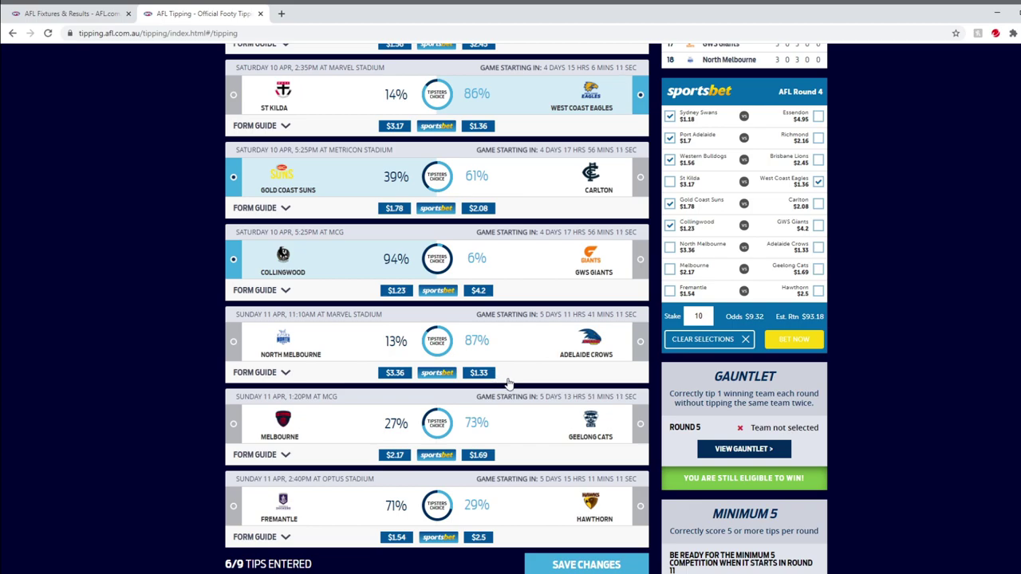
click(515, 351)
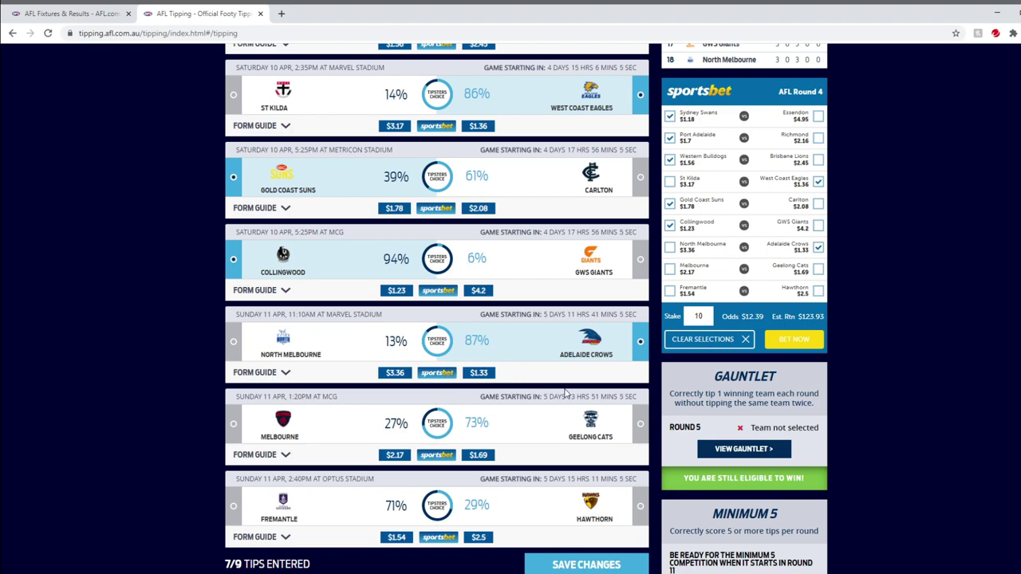
scroll(530, 376, down, 3)
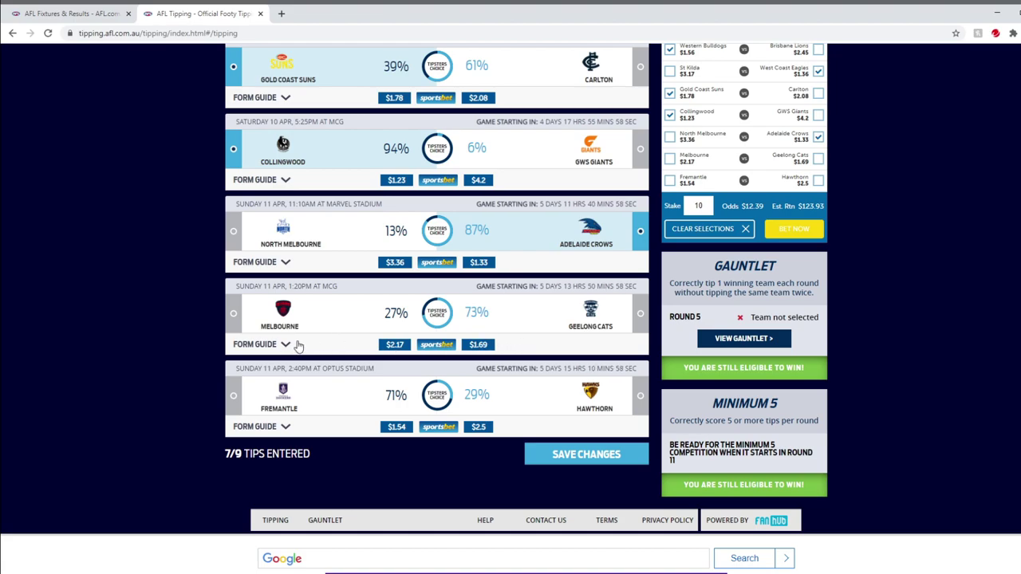
Tip Melbourne over Geelong Cats and Fremantle over Hawthorn, completing 9/9 Round 4 tips
click(322, 317)
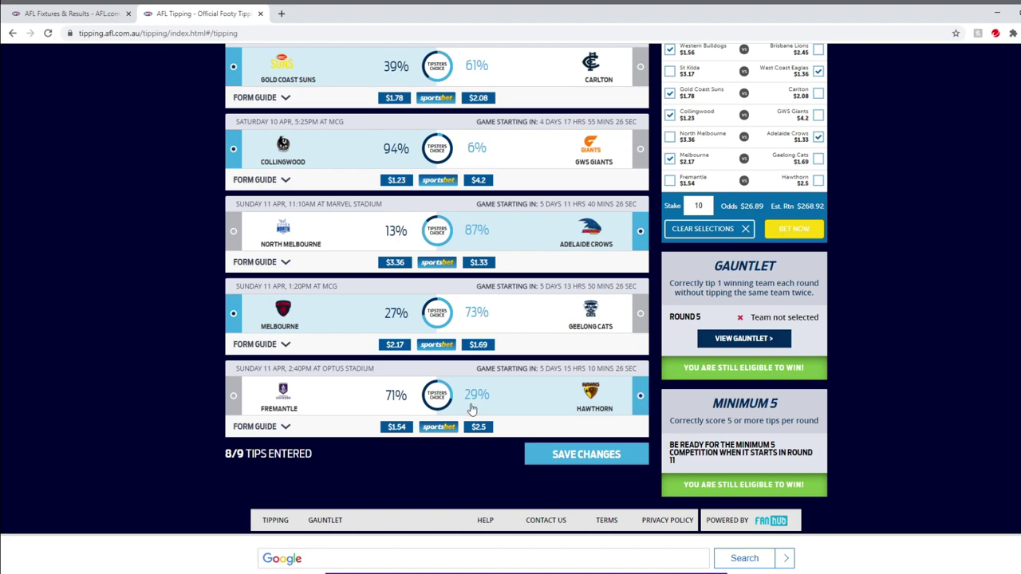
click(375, 406)
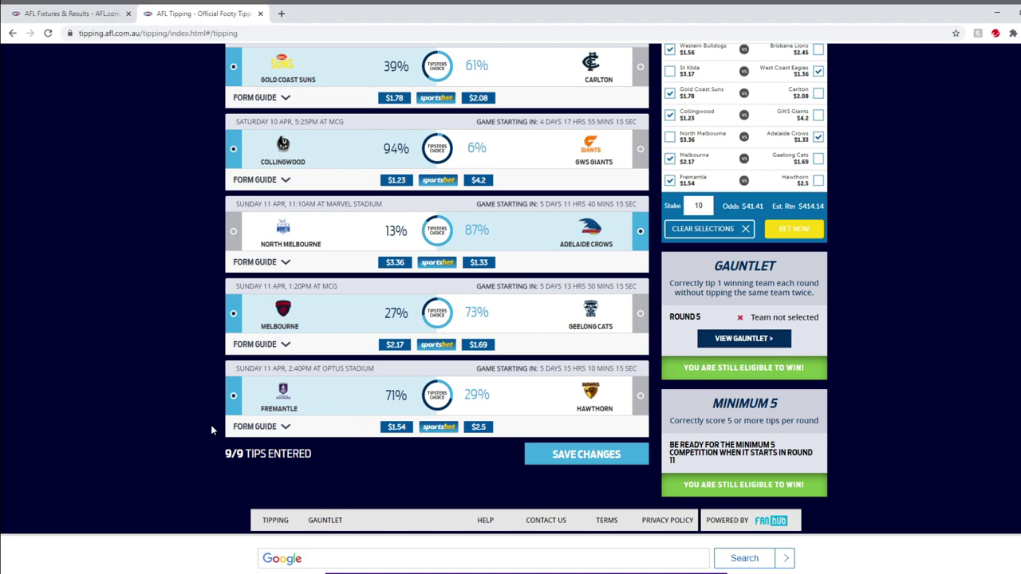
scroll(180, 417, up, 5)
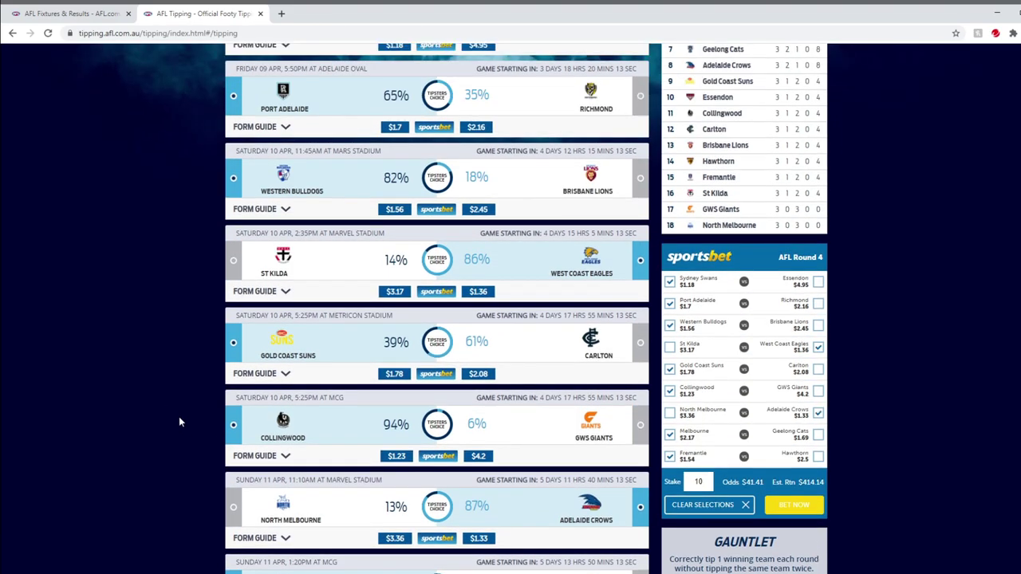
scroll(179, 422, down, 2)
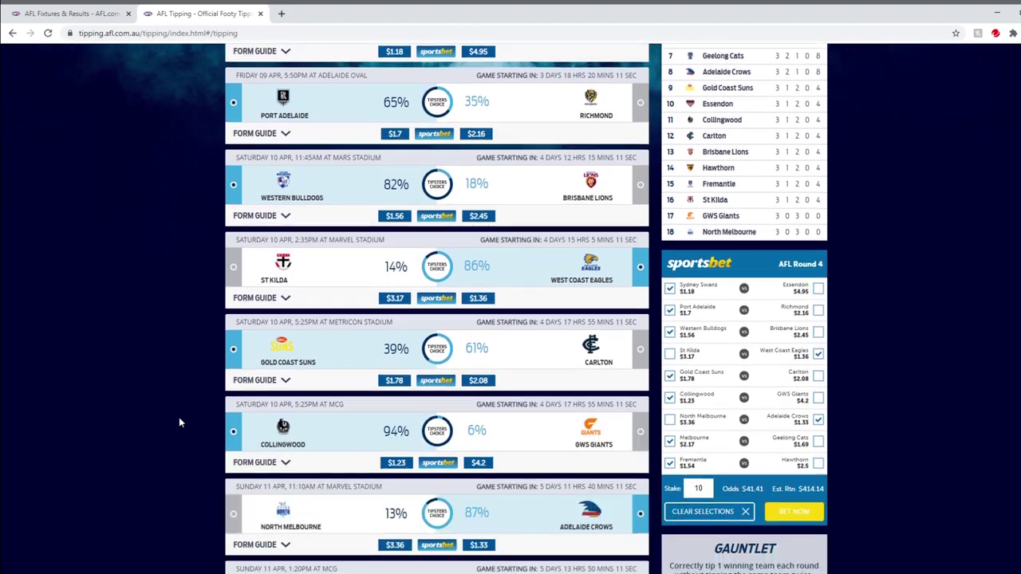
scroll(179, 422, up, 2)
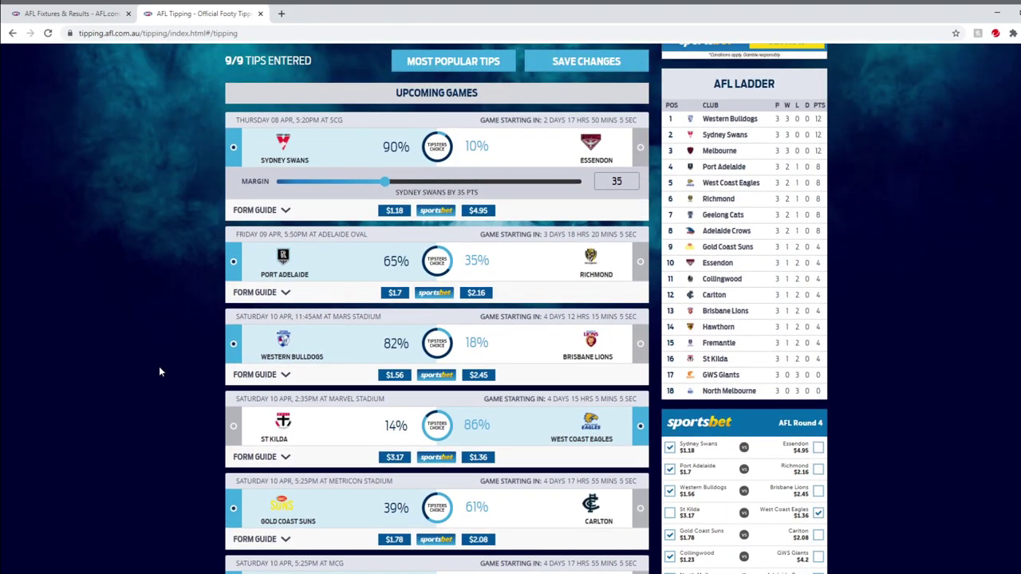
scroll(158, 372, down, 3)
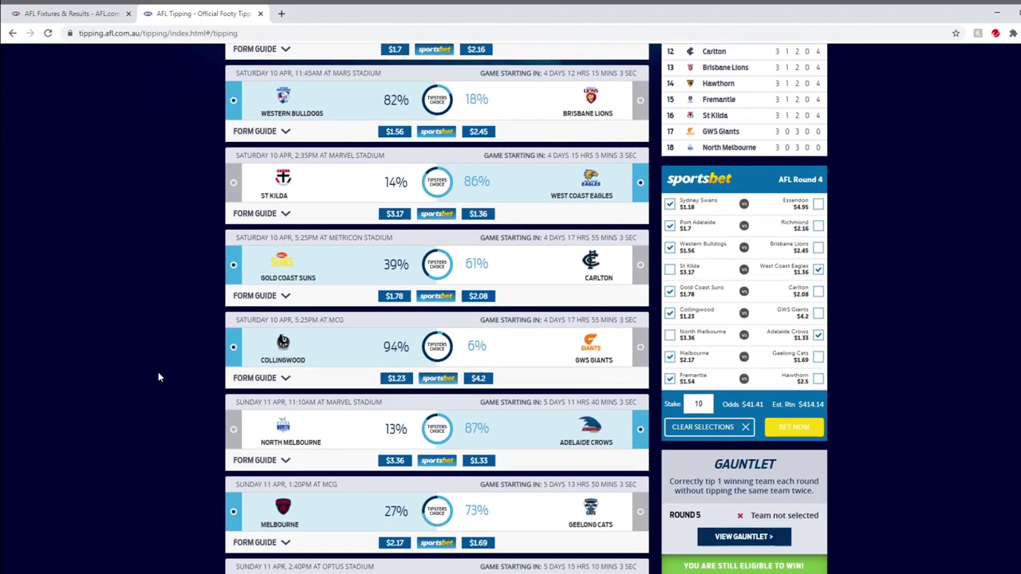
scroll(123, 374, up, 3)
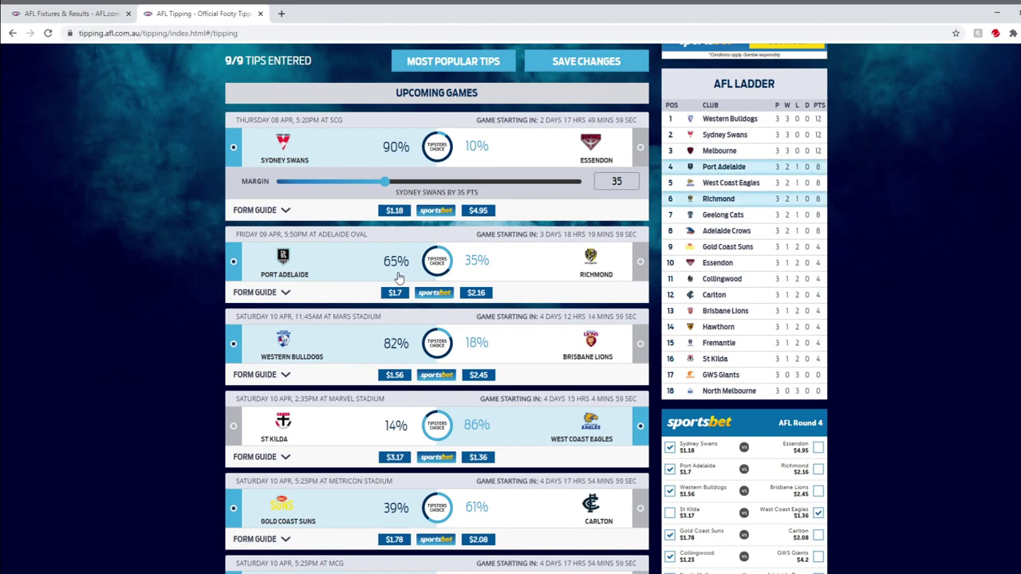
scroll(345, 331, down, 2)
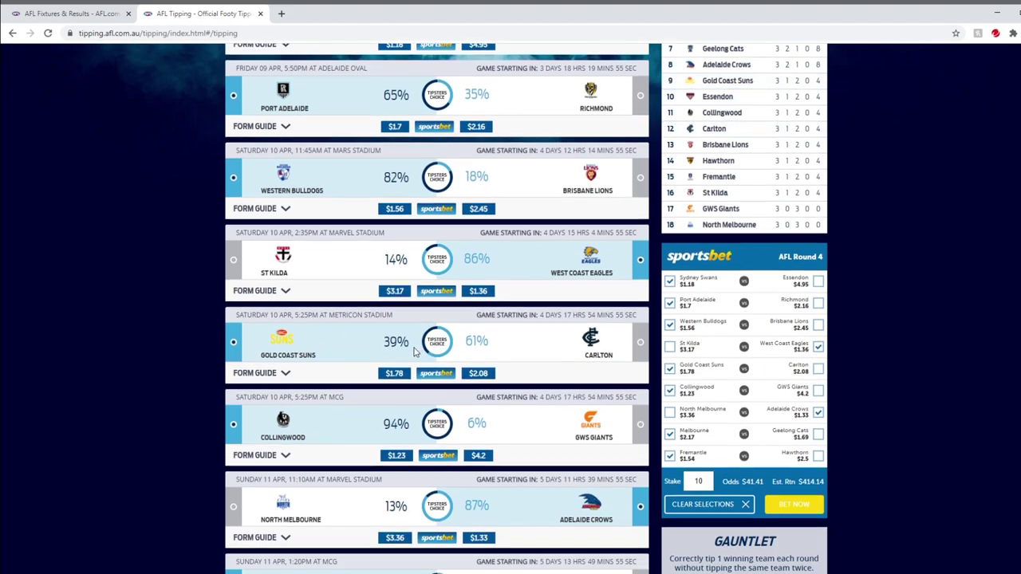
scroll(414, 352, down, 3)
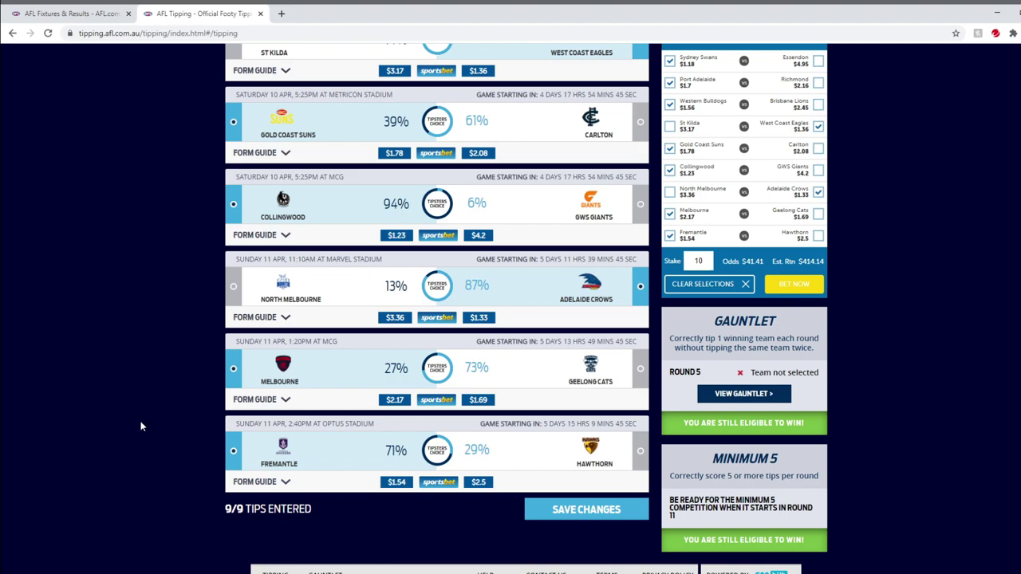
Confirm at the top of the page that the Round 4 tips show Tips Saved with 9/9 entered
scroll(140, 415, up, 4)
scroll(141, 415, down, 4)
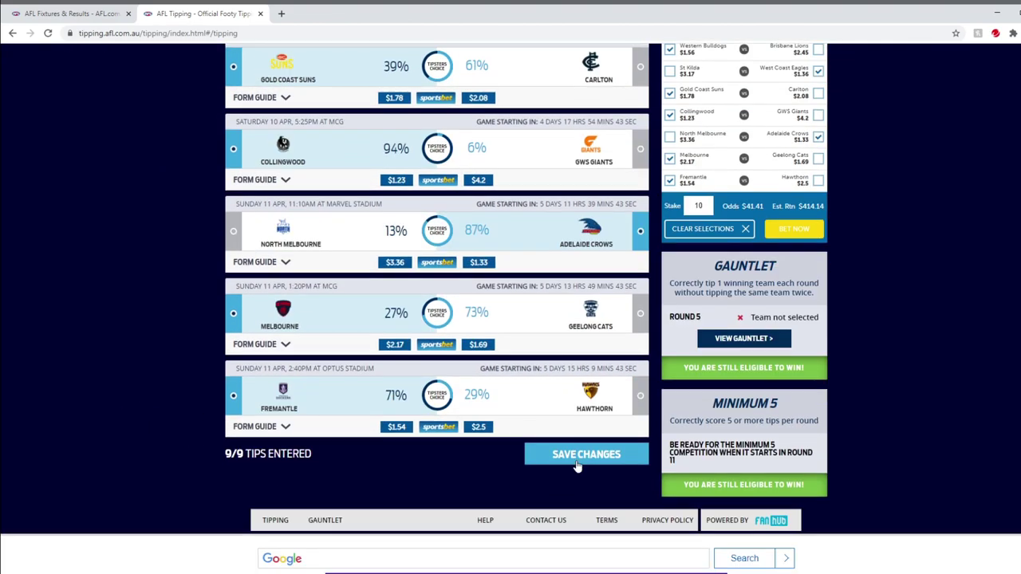
scroll(101, 368, up, 3)
scroll(102, 367, up, 1)
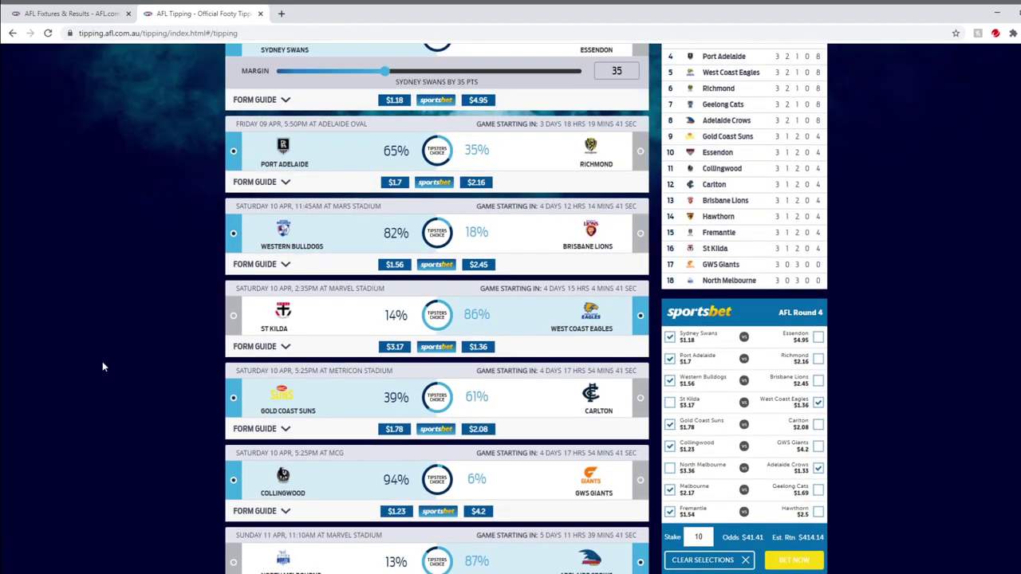
scroll(102, 367, up, 2)
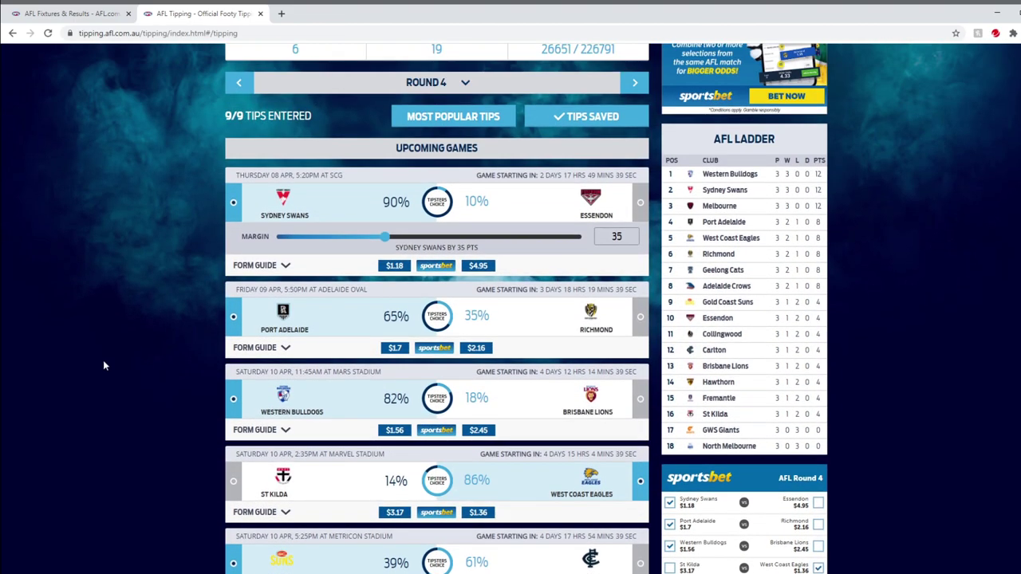